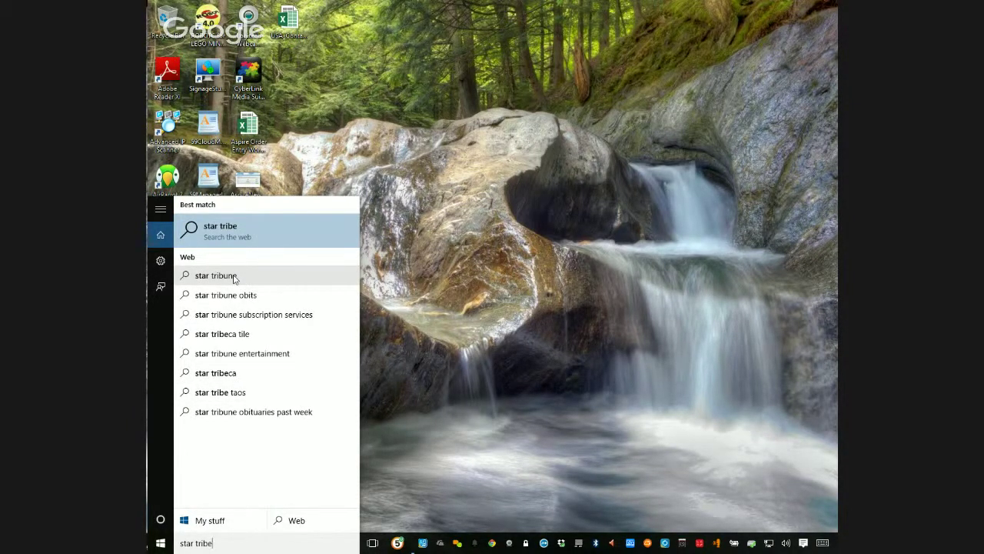
- Run the suggested "star tribune" web search, and look up "intern" in the Windows search without opening a result
{"action": "left_click", "coordinate": [216, 275]}
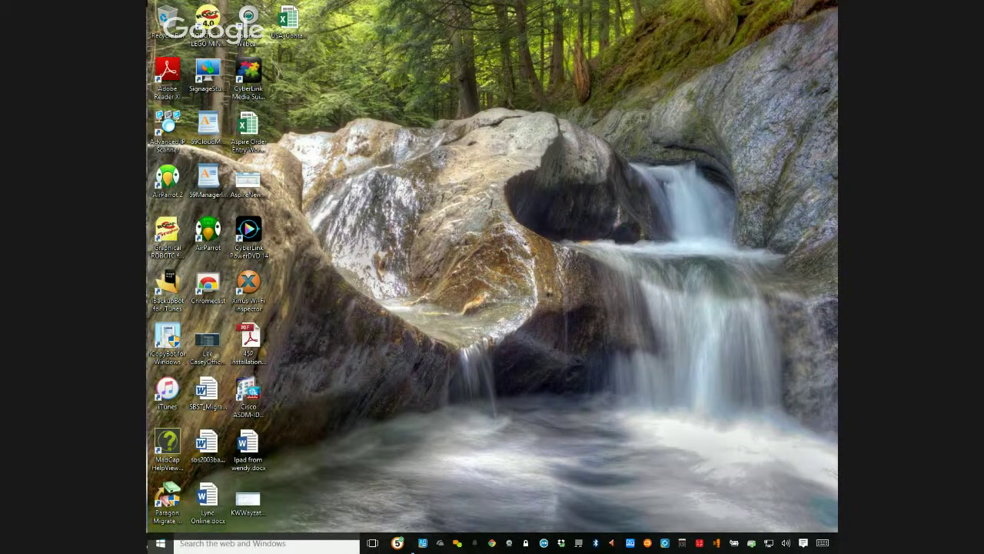
{"action": "key", "text": "super"}
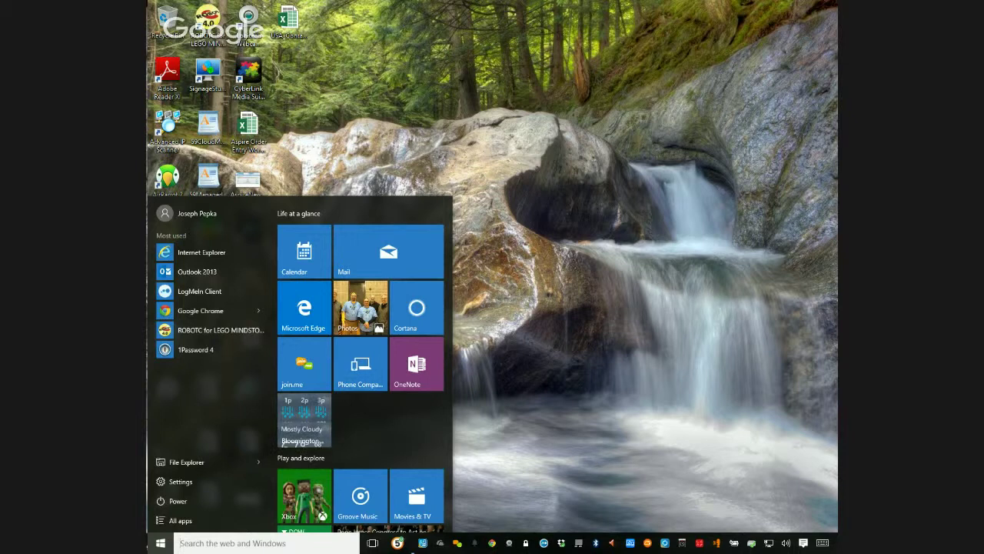
{"action": "left_click", "coordinate": [188, 544]}
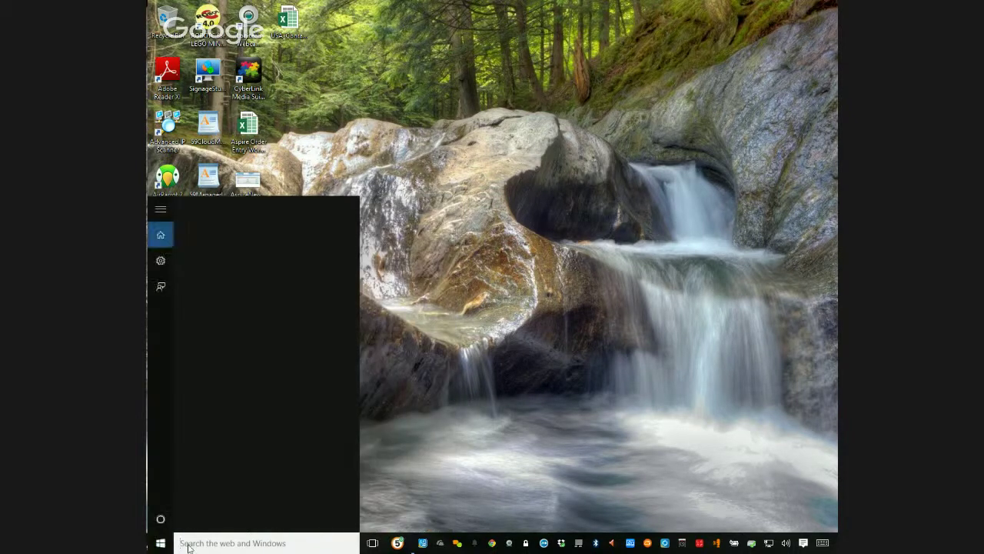
{"action": "type", "text": "inter"}
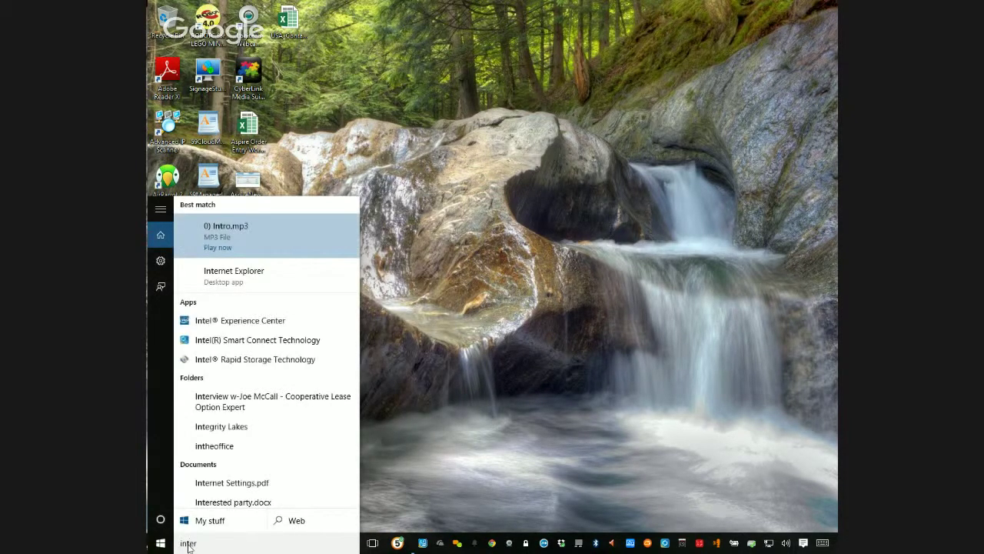
{"action": "type", "text": "er"}
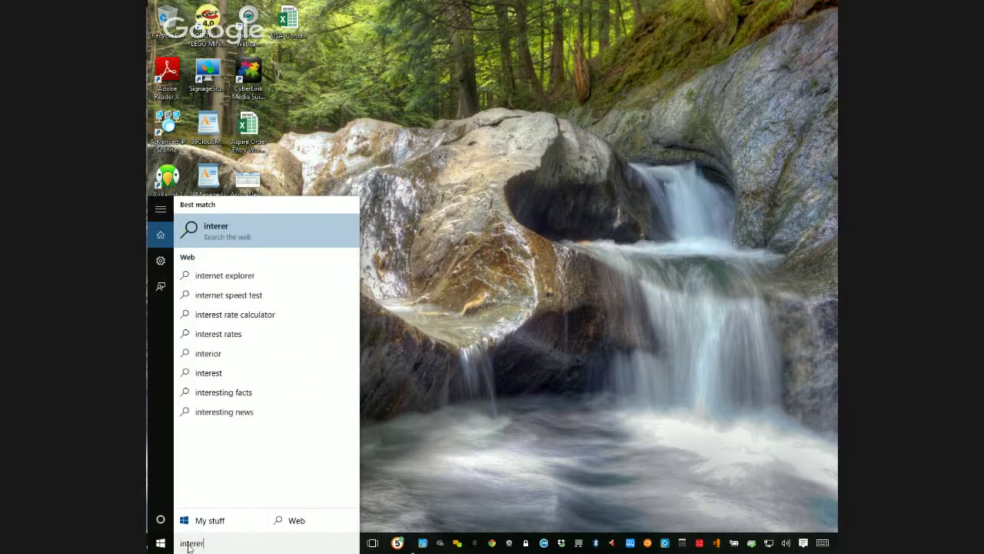
{"action": "key", "text": "BackSpace"}
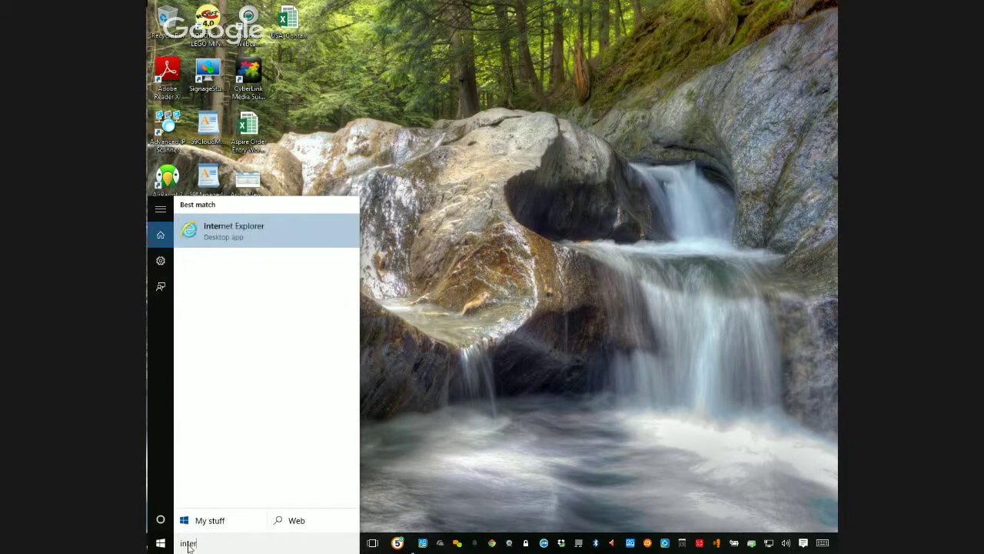
{"action": "type", "text": "n"}
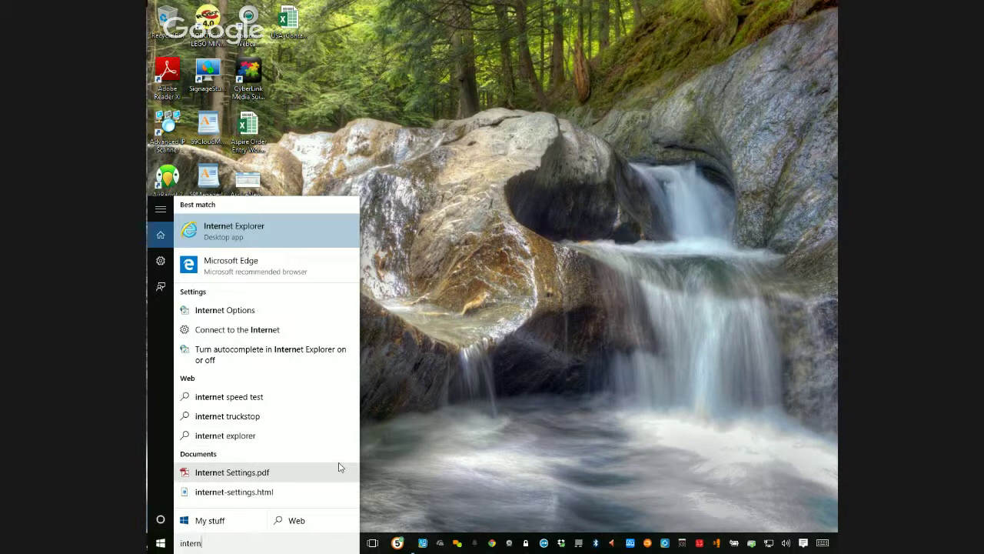
{"action": "left_click", "coordinate": [383, 441]}
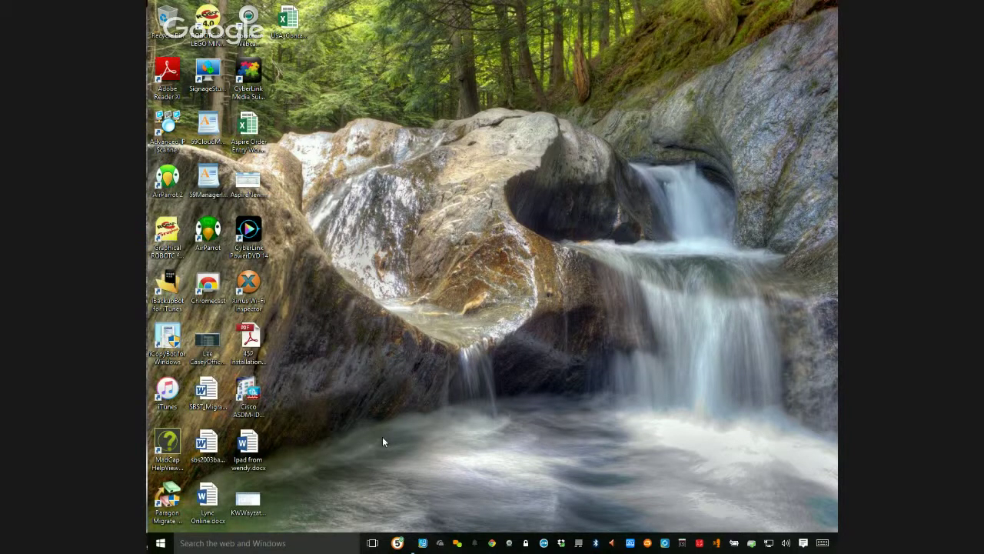
- View the Cortana introduction in the Windows search, and close the Phone Companion window
{"action": "left_click", "coordinate": [236, 543]}
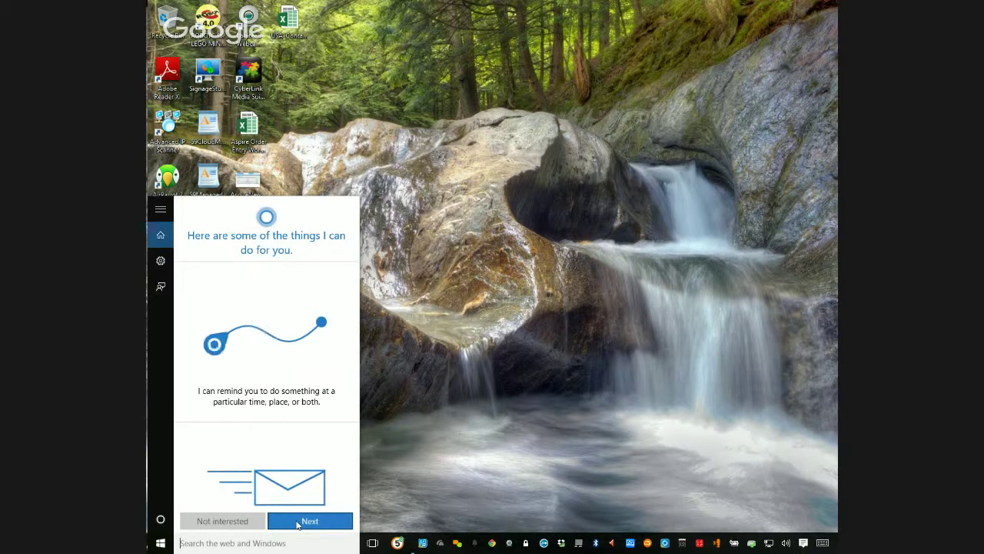
{"action": "left_click", "coordinate": [406, 420]}
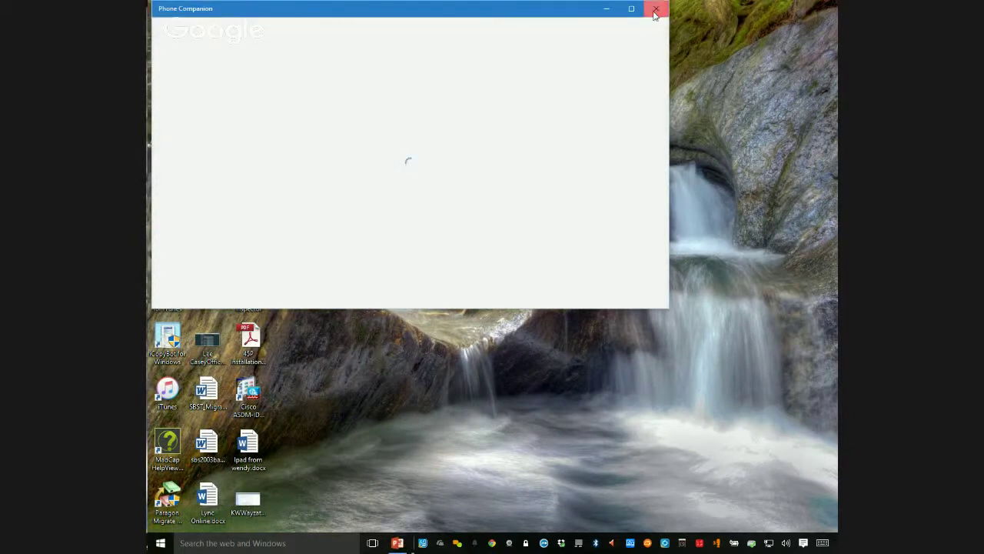
{"action": "left_click", "coordinate": [656, 10]}
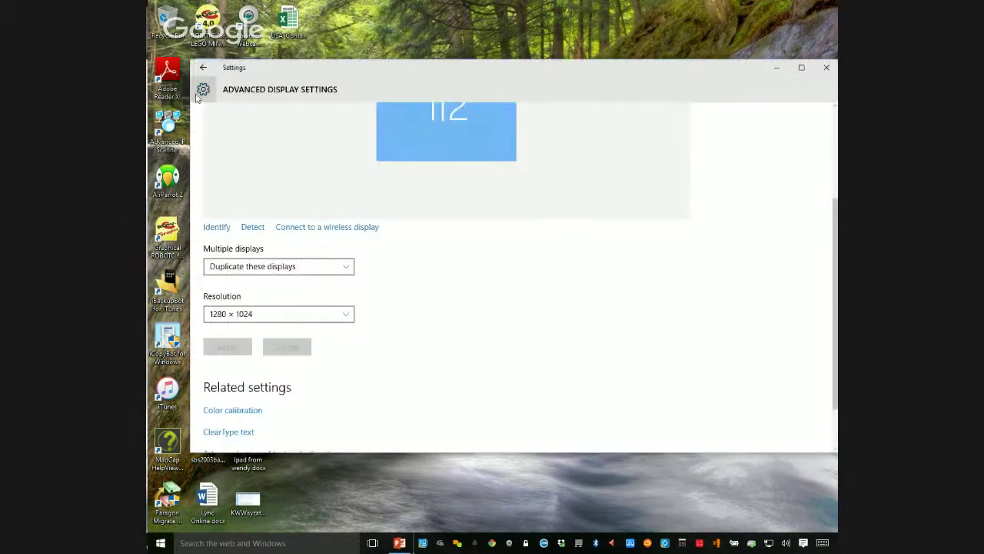
- Look through the Your account page of the Accounts settings and return to the Settings overview
{"action": "left_click", "coordinate": [203, 90]}
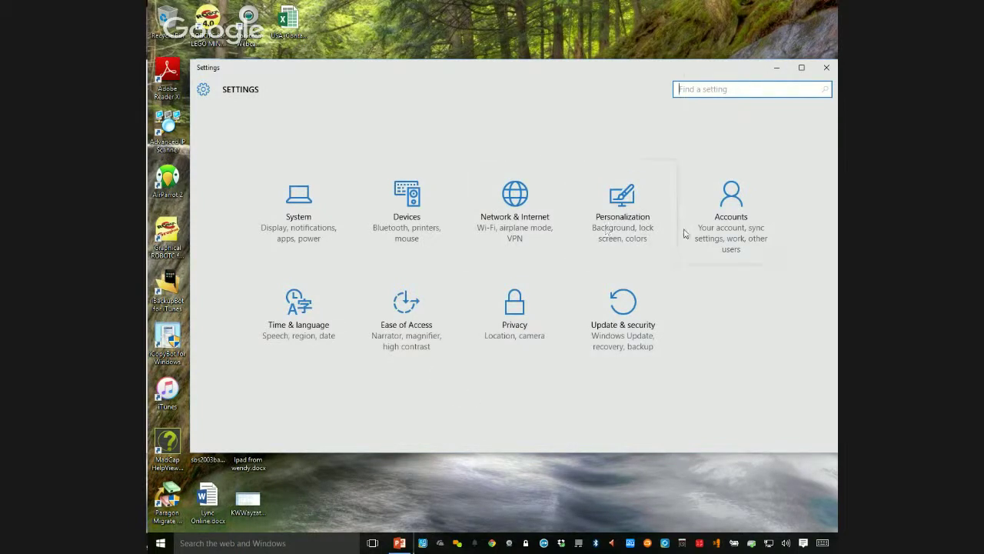
{"action": "left_click", "coordinate": [739, 239]}
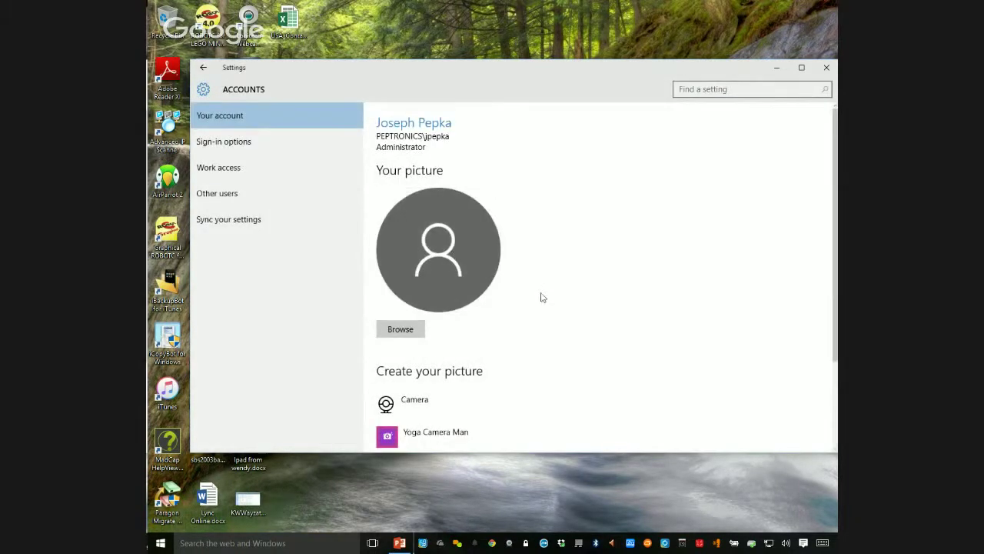
{"action": "scroll", "coordinate": [558, 346], "scroll_direction": "down", "scroll_amount": 3}
{"action": "scroll", "coordinate": [560, 350], "scroll_direction": "up", "scroll_amount": 3}
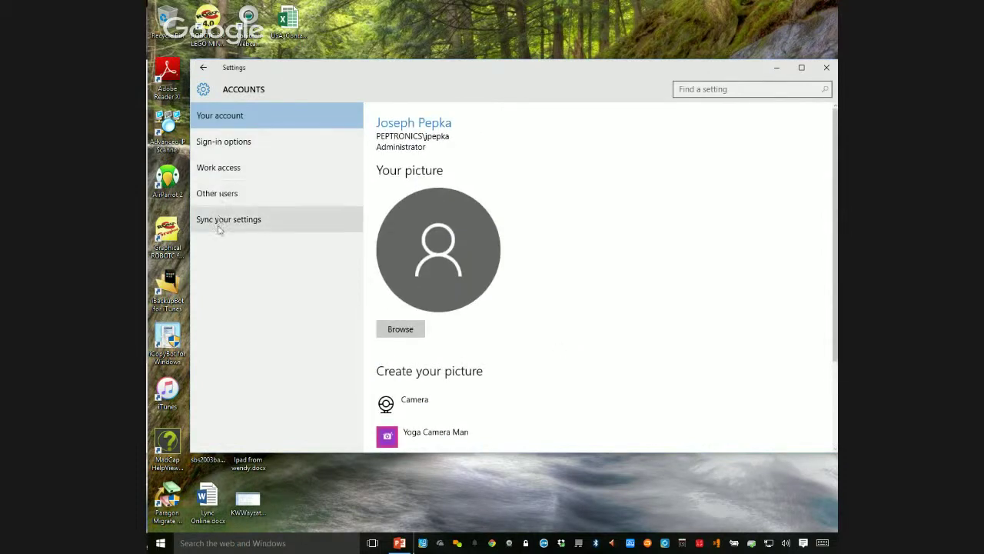
{"action": "left_click", "coordinate": [203, 68]}
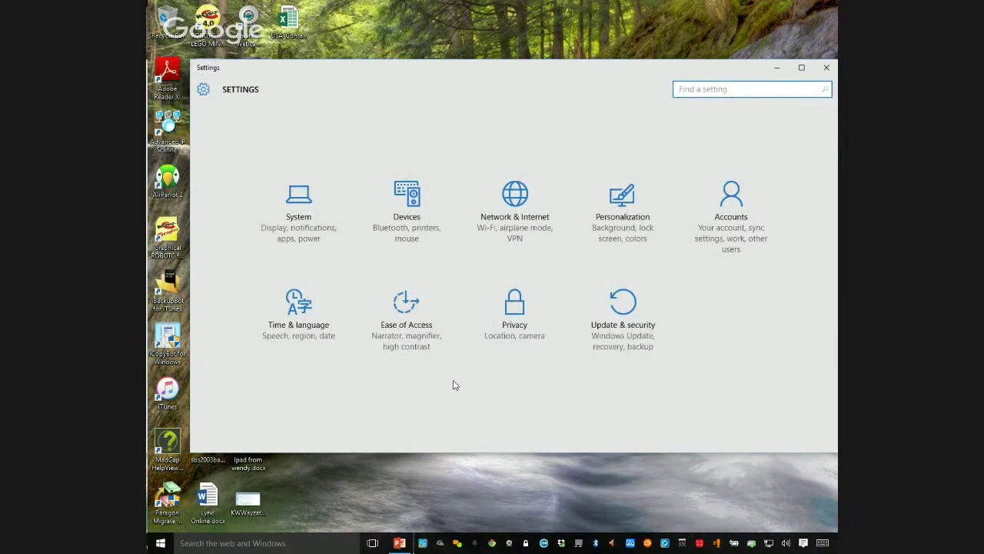
- Open the classic Control Panel to view all its items, and close it again
{"action": "right_click", "coordinate": [163, 543]}
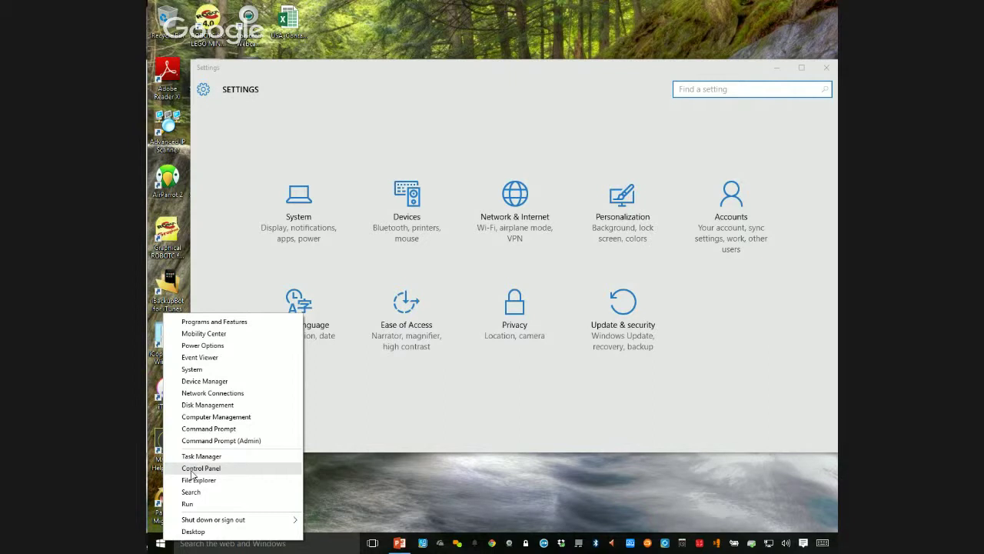
{"action": "left_click", "coordinate": [194, 469]}
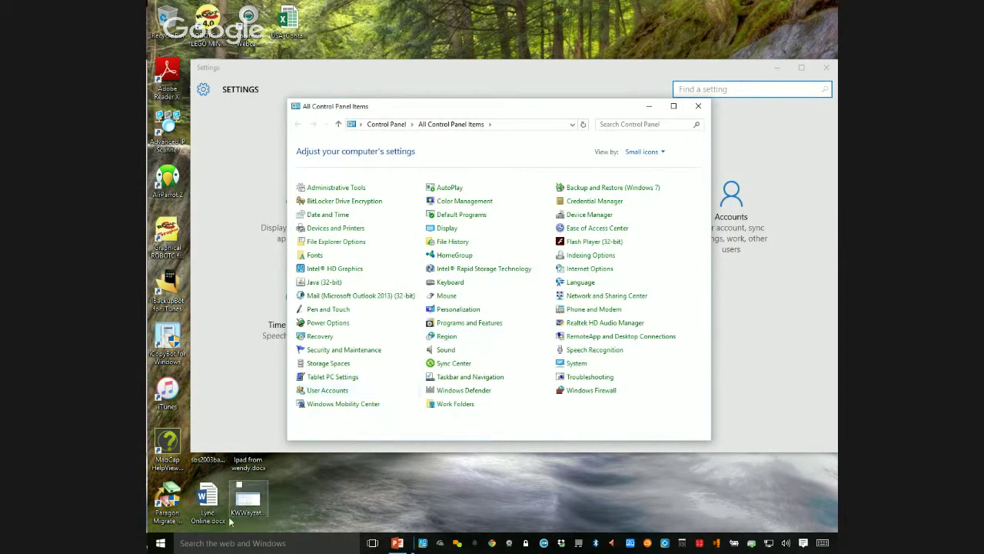
{"action": "right_click", "coordinate": [161, 542]}
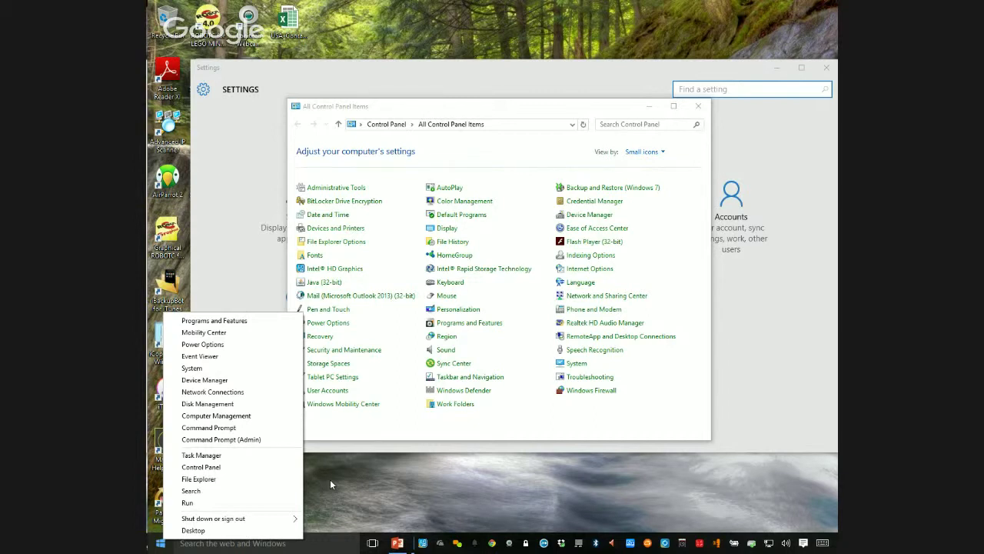
{"action": "left_click", "coordinate": [697, 109]}
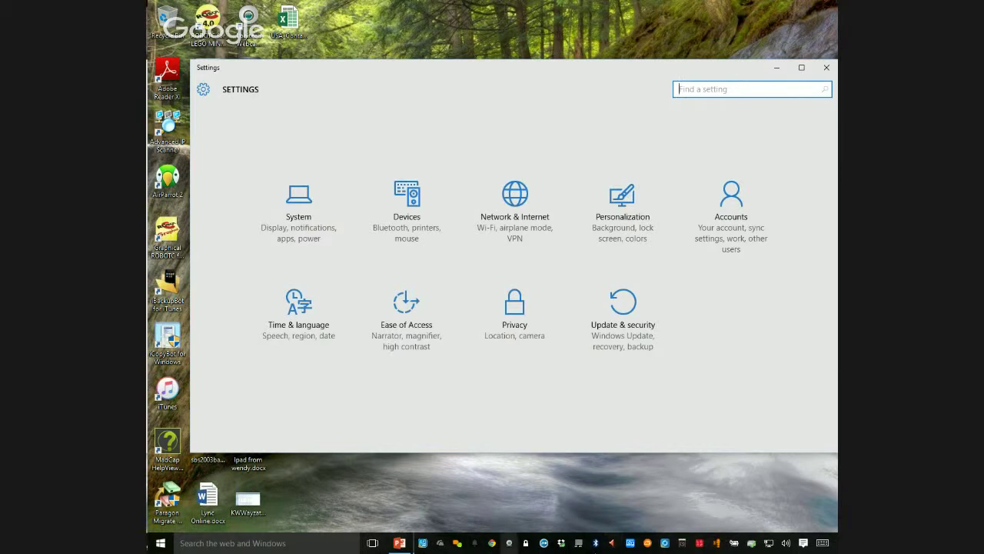
- Search Windows for "edge" and launch Microsoft Edge
{"action": "left_click", "coordinate": [194, 545]}
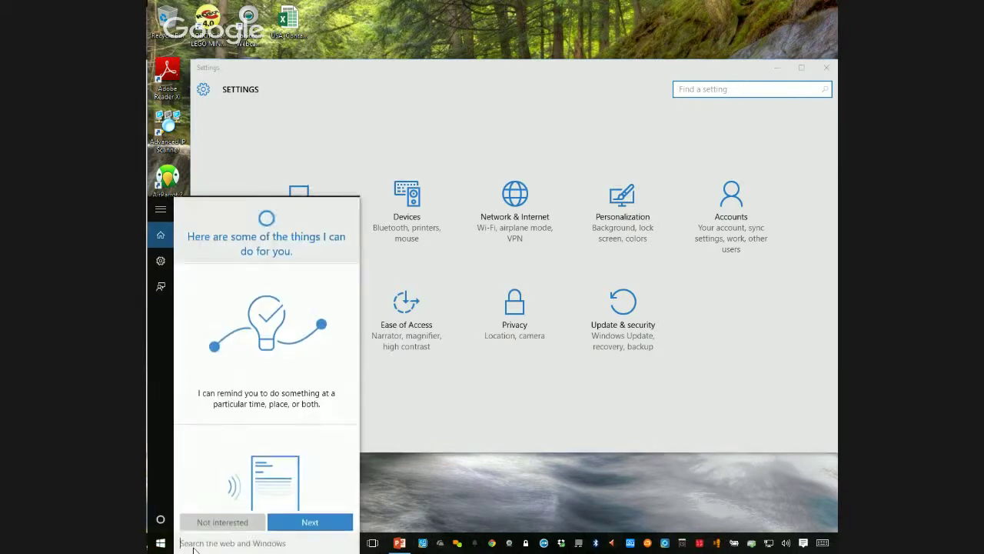
{"action": "type", "text": "edge"}
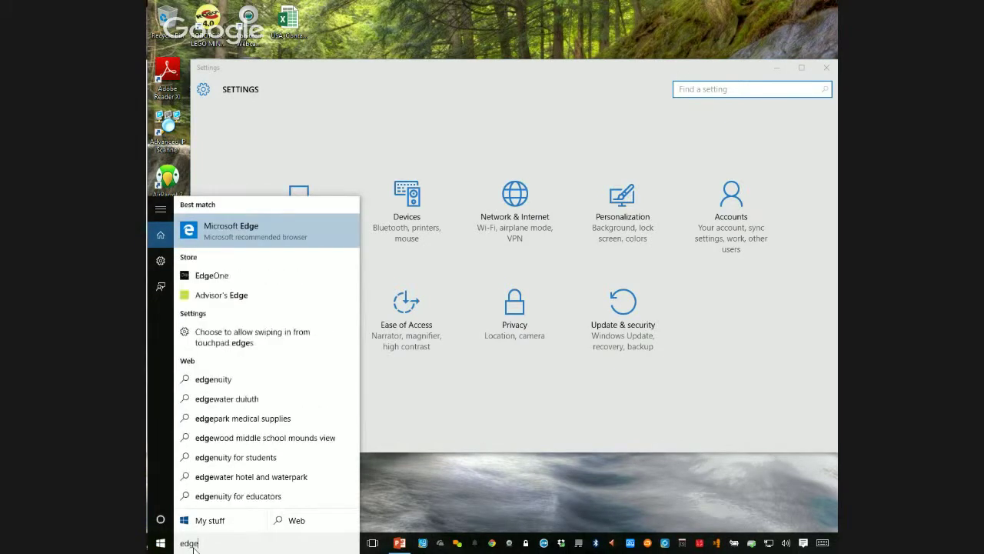
{"action": "key", "text": "Return"}
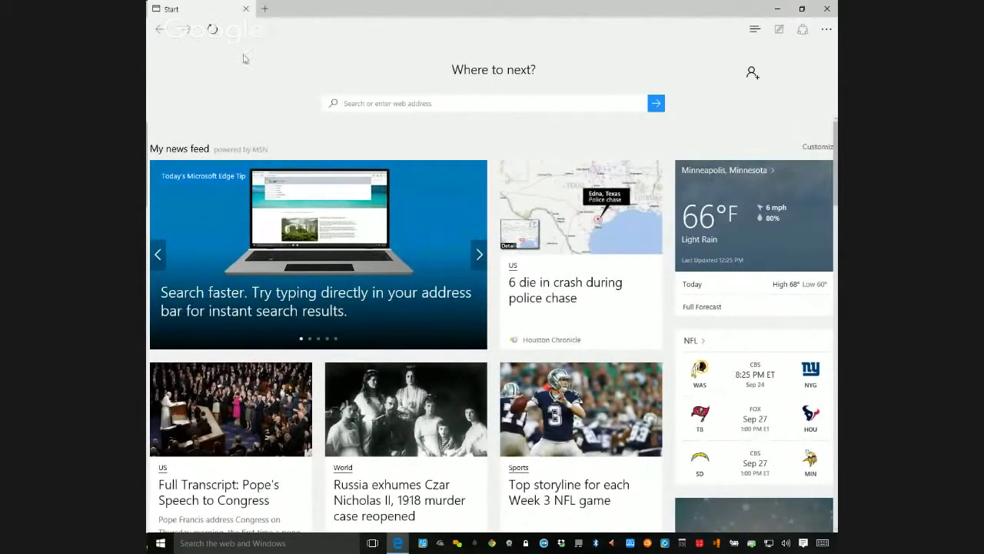
- Review the favorites, reading list, history and downloads in the Edge Hub, and dismiss the Hub
{"action": "left_click", "coordinate": [754, 31]}
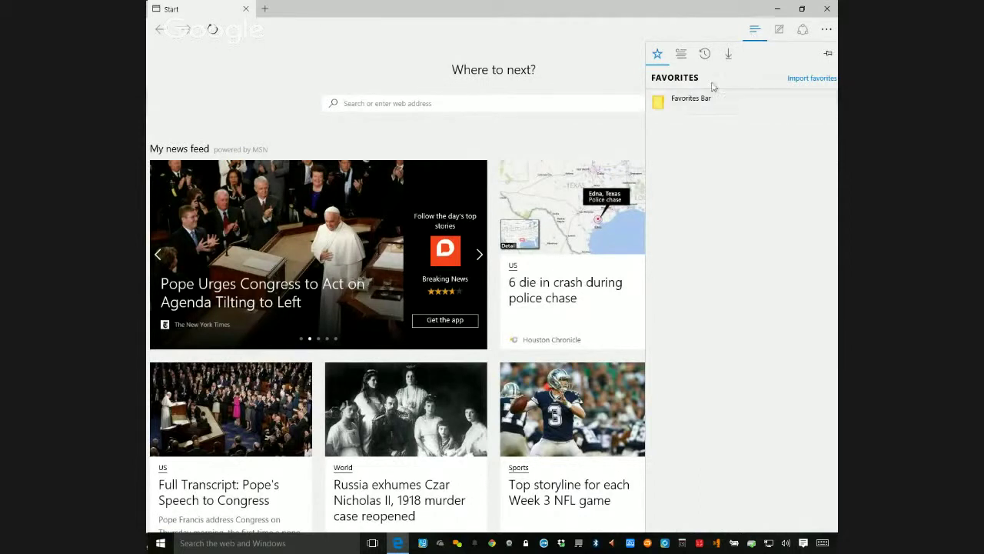
{"action": "left_click", "coordinate": [678, 55]}
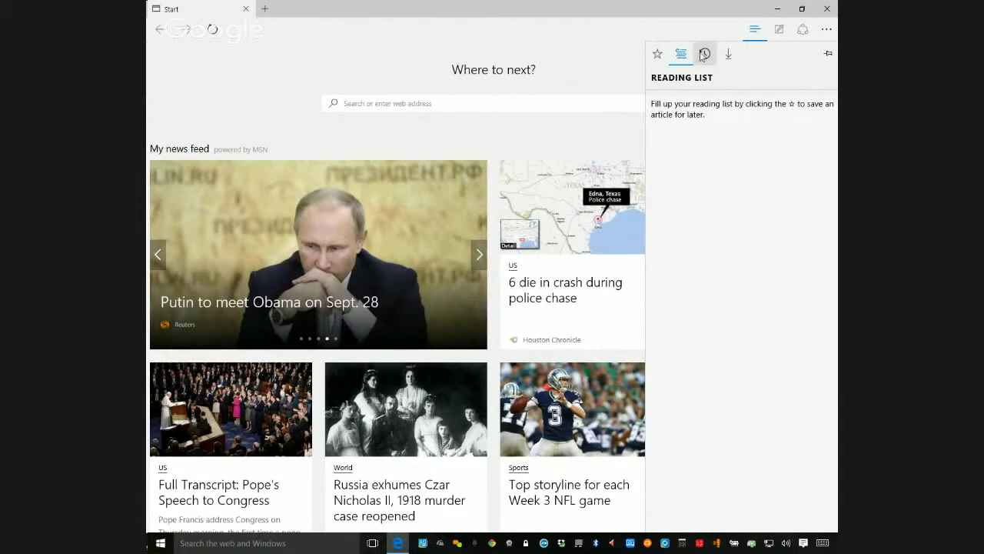
{"action": "left_click", "coordinate": [704, 55]}
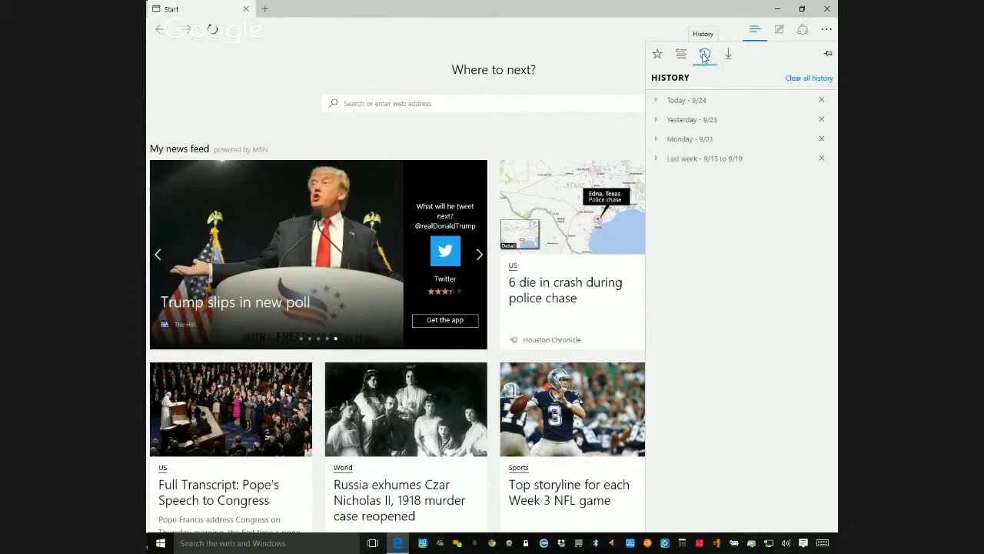
{"action": "left_click", "coordinate": [728, 55]}
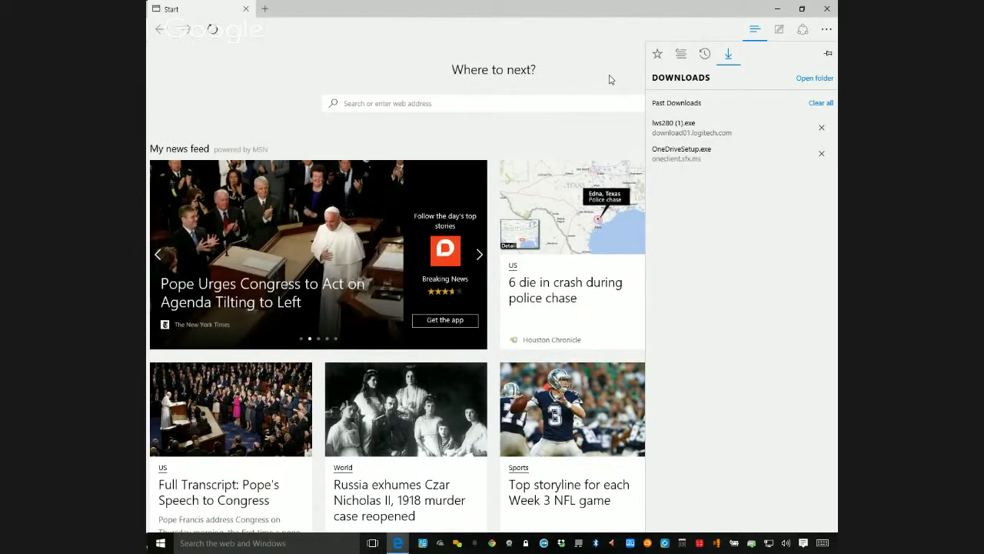
{"action": "left_click", "coordinate": [566, 56]}
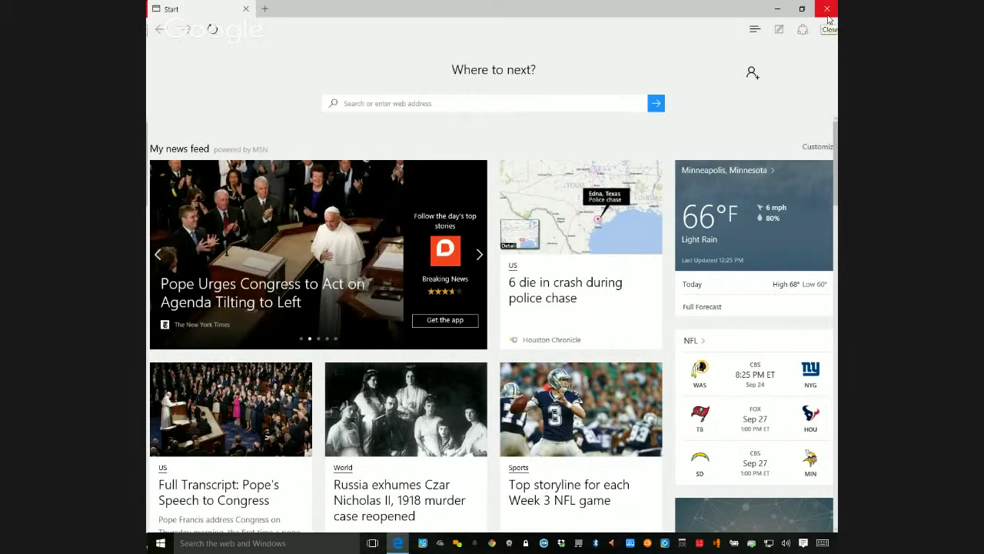
- Close the Edge and Settings windows, and look over the system shortcuts offered for the Start button
{"action": "left_click", "coordinate": [828, 11]}
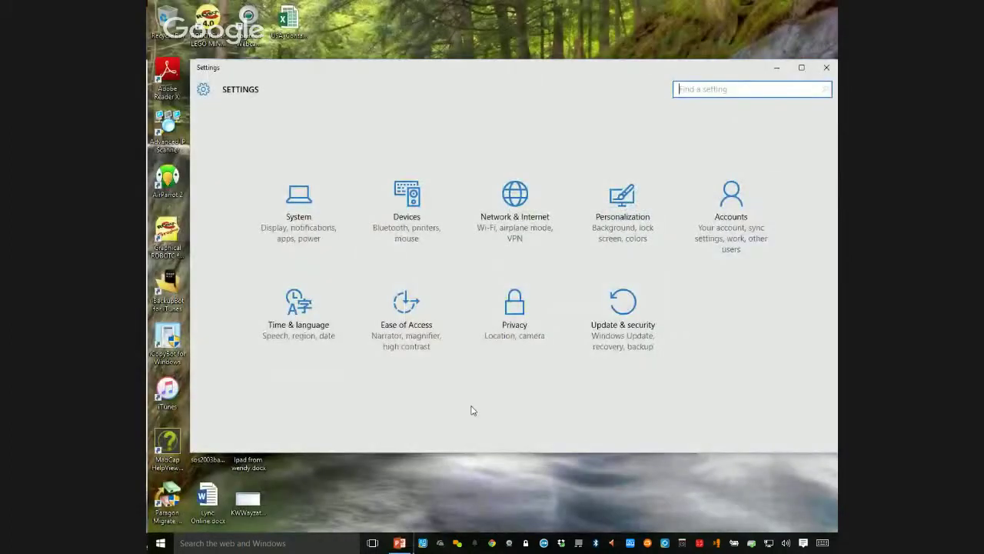
{"action": "left_click", "coordinate": [825, 68]}
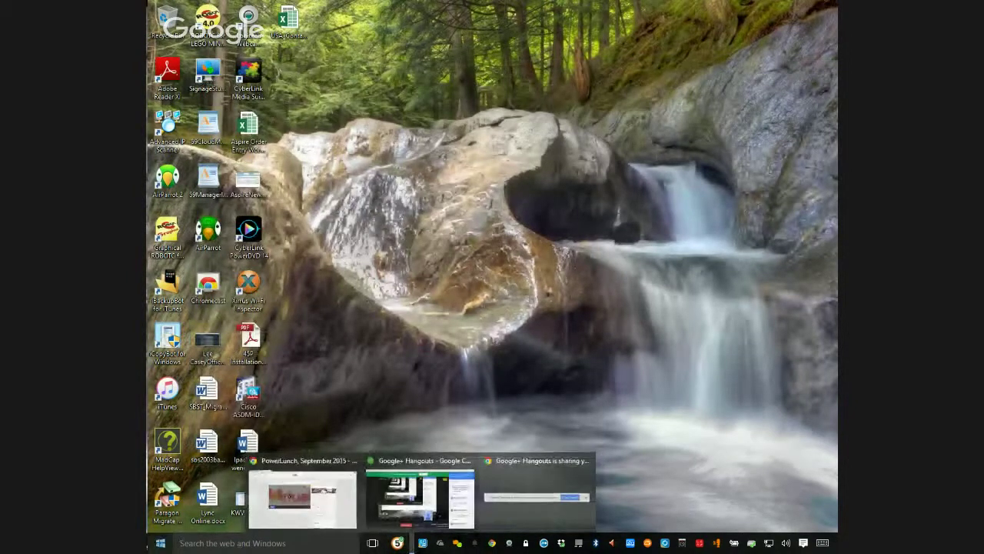
{"action": "right_click", "coordinate": [163, 546]}
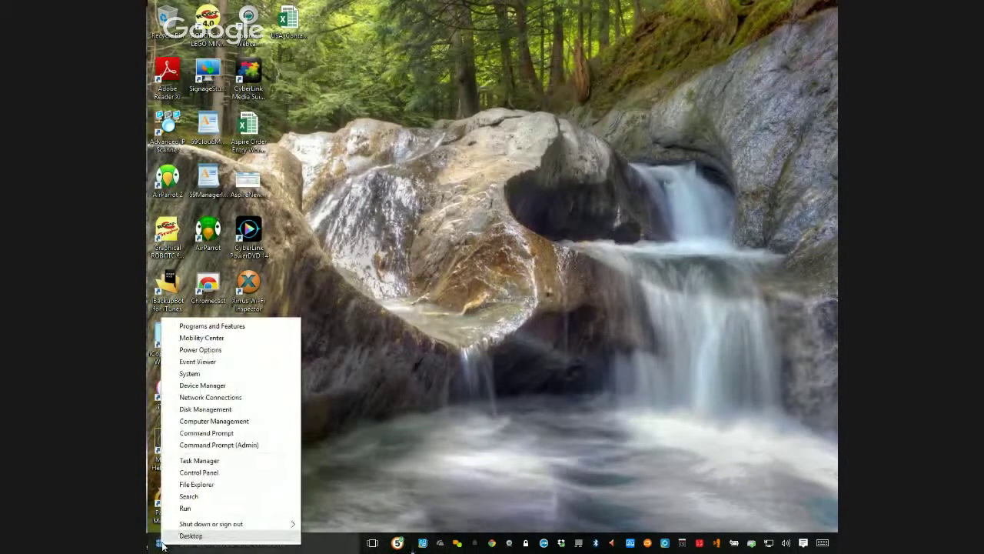
{"action": "left_click", "coordinate": [349, 487]}
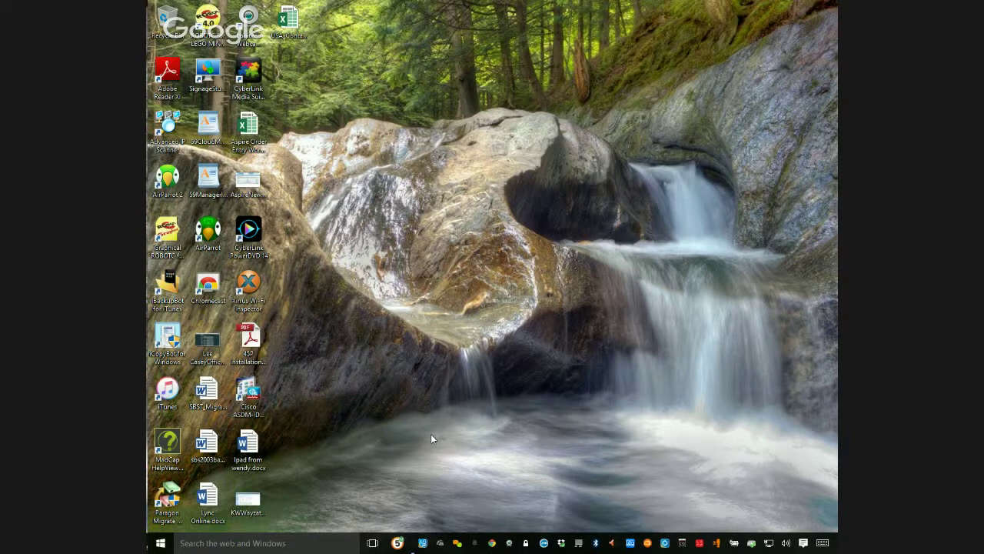
- Open the desktop's display settings and go on to the advanced display settings
{"action": "right_click", "coordinate": [431, 435]}
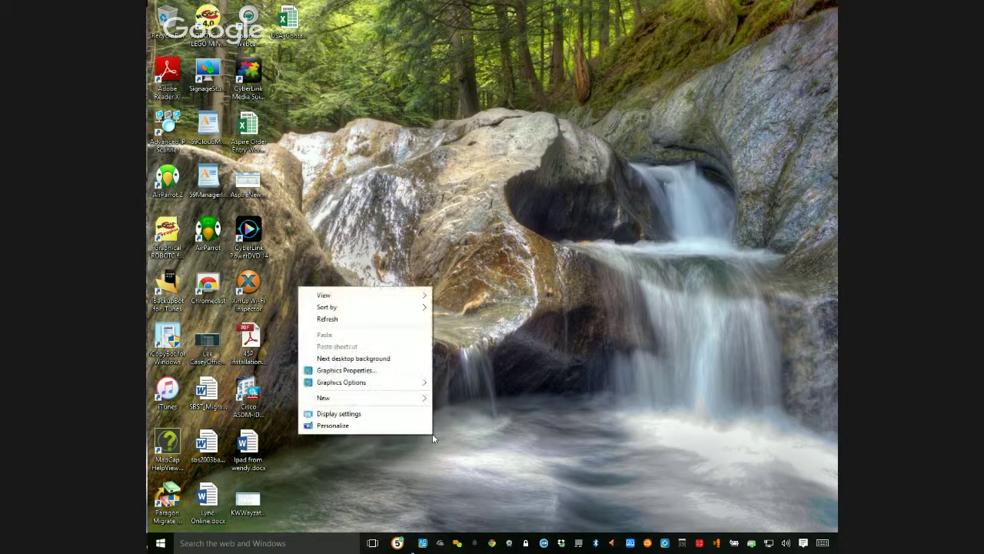
{"action": "left_click", "coordinate": [395, 415]}
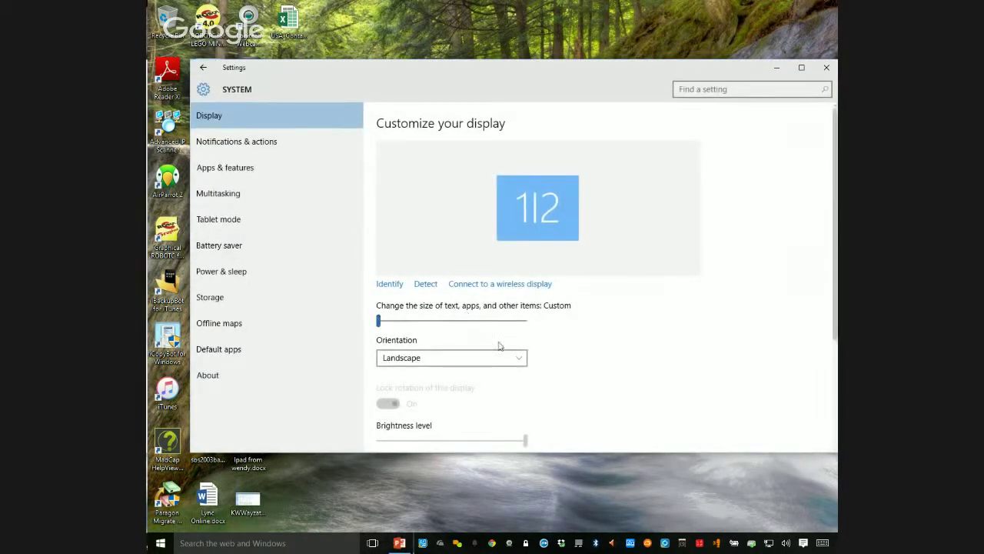
{"action": "scroll", "coordinate": [593, 353], "scroll_direction": "down", "scroll_amount": 4}
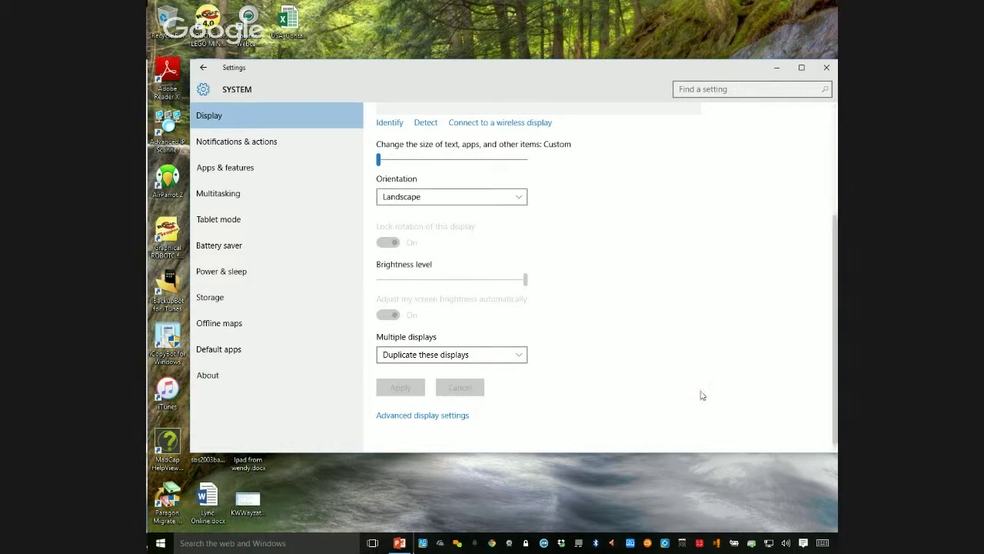
{"action": "left_click", "coordinate": [452, 419]}
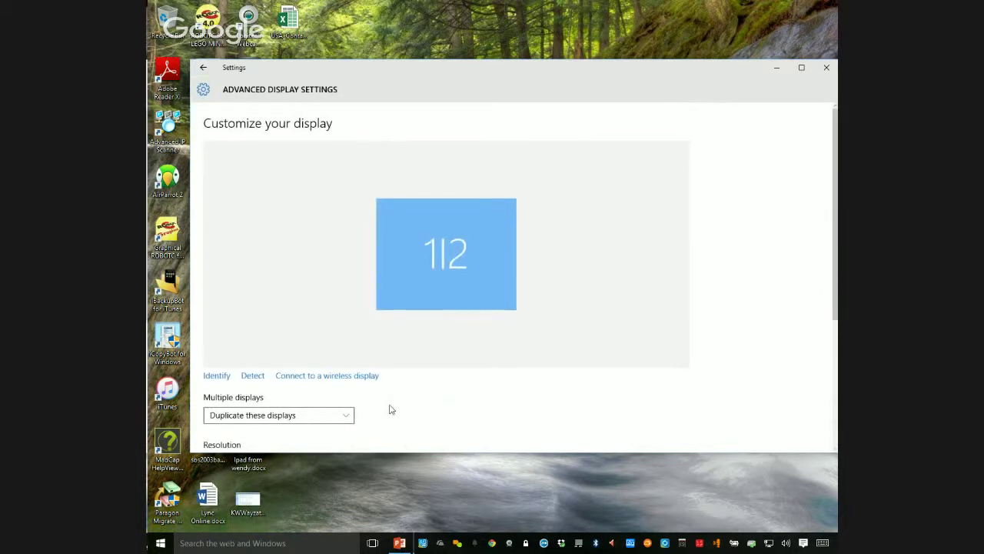
- Set the display resolution to 1920 × 1080 (Recommended), apply it and keep the changed display settings
{"action": "left_click", "coordinate": [833, 371]}
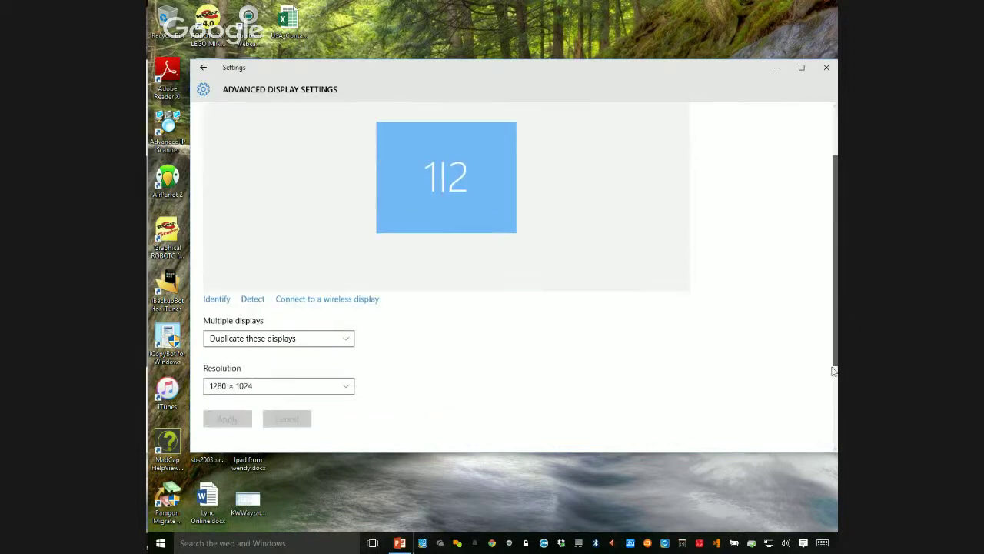
{"action": "left_click", "coordinate": [833, 371]}
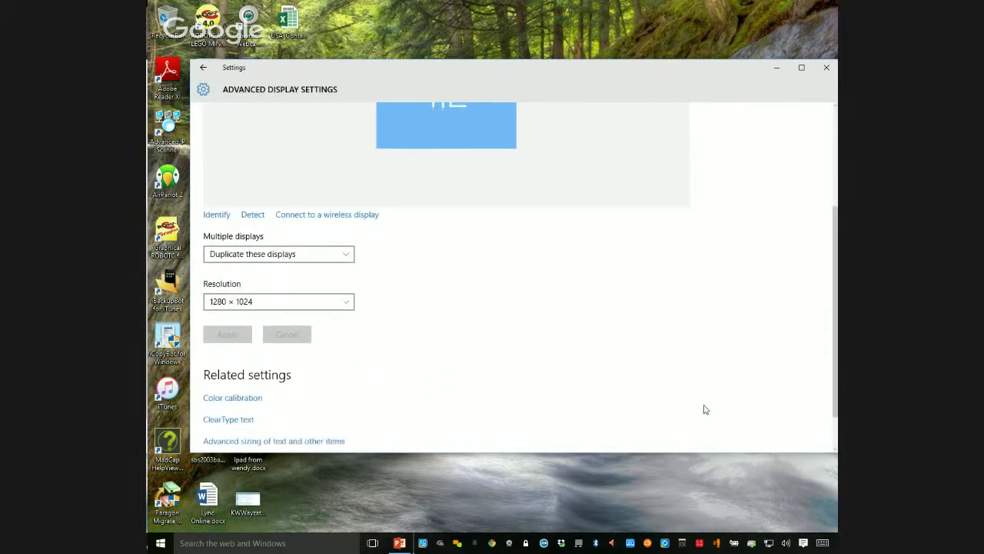
{"action": "left_click", "coordinate": [347, 303]}
{"action": "scroll", "coordinate": [351, 244], "scroll_direction": "up", "scroll_amount": 3}
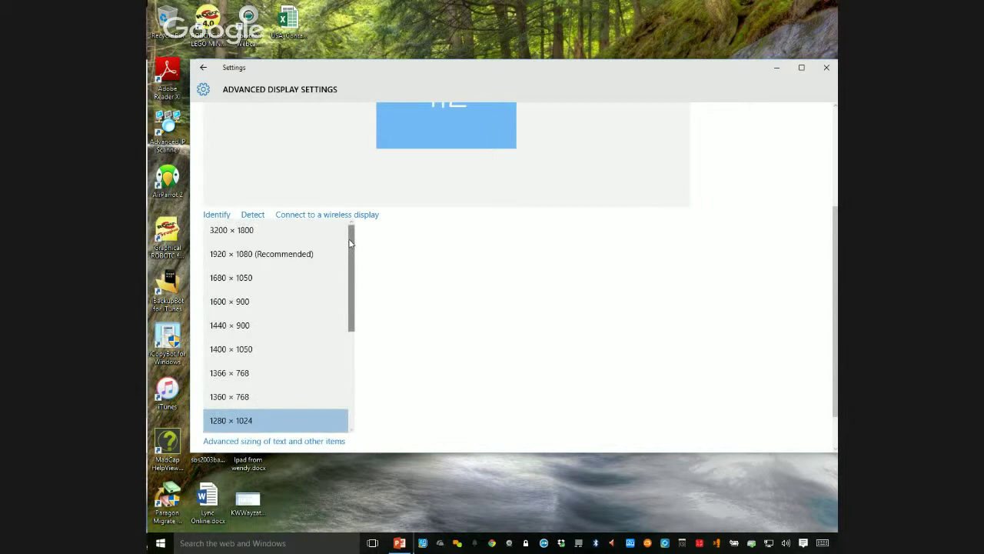
{"action": "left_click", "coordinate": [238, 255]}
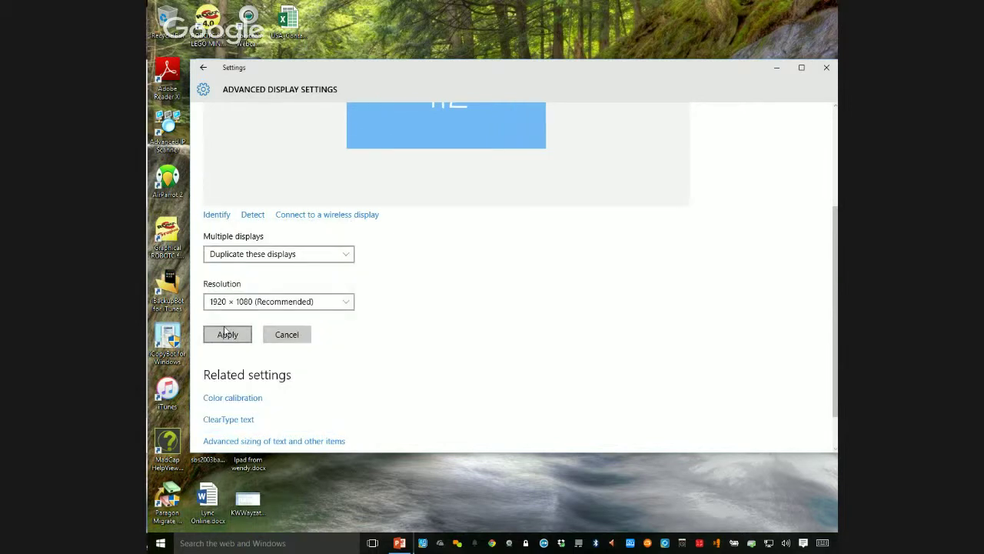
{"action": "left_click", "coordinate": [220, 338]}
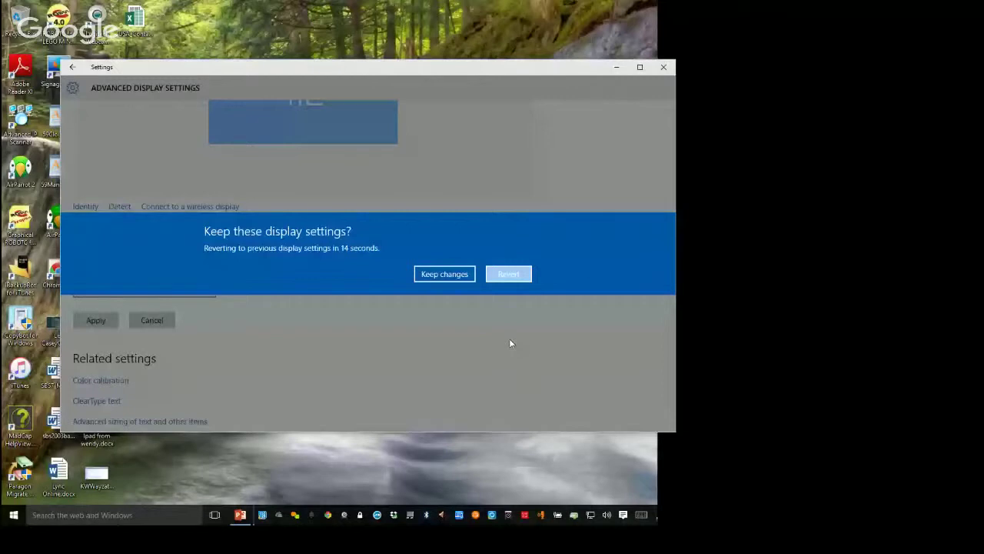
{"action": "key", "text": "Return"}
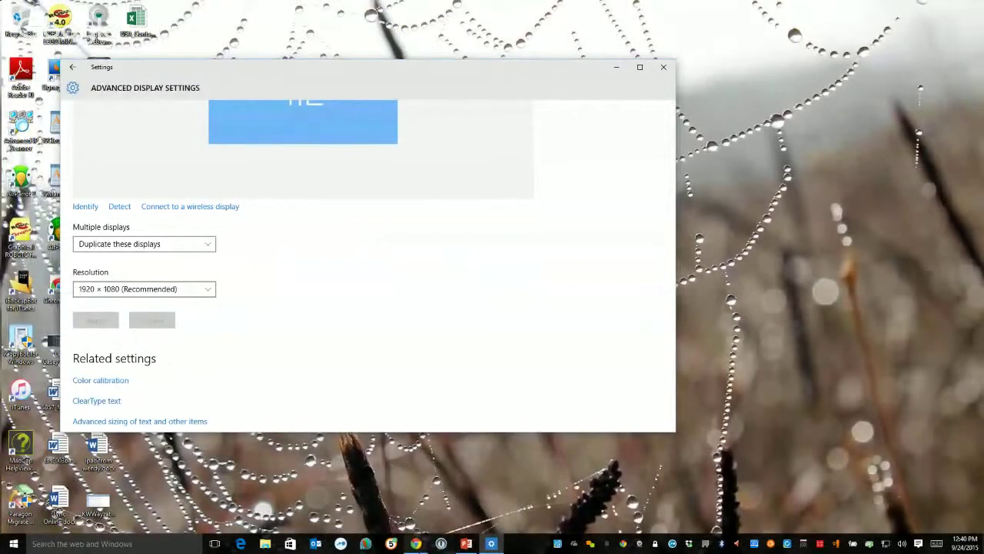
- Switch to the Google+ Hangouts window in Chrome and stop the screen sharing
{"action": "mouse_move", "coordinate": [415, 546]}
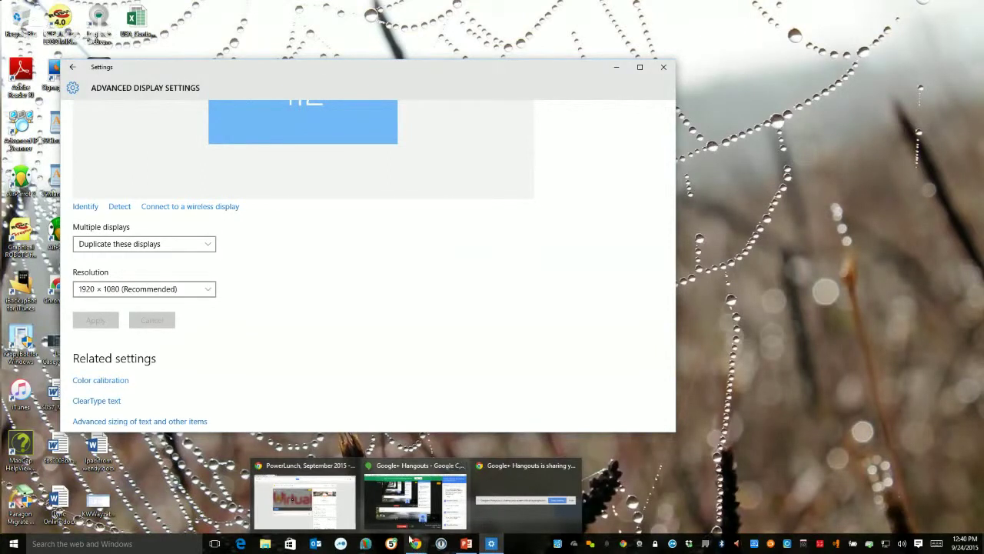
{"action": "left_click", "coordinate": [414, 545]}
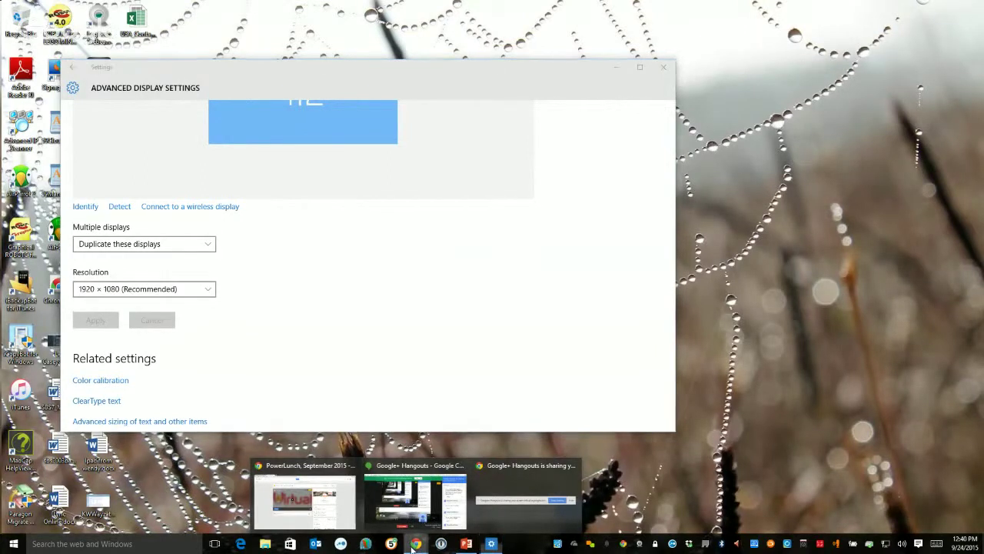
{"action": "left_click", "coordinate": [409, 505]}
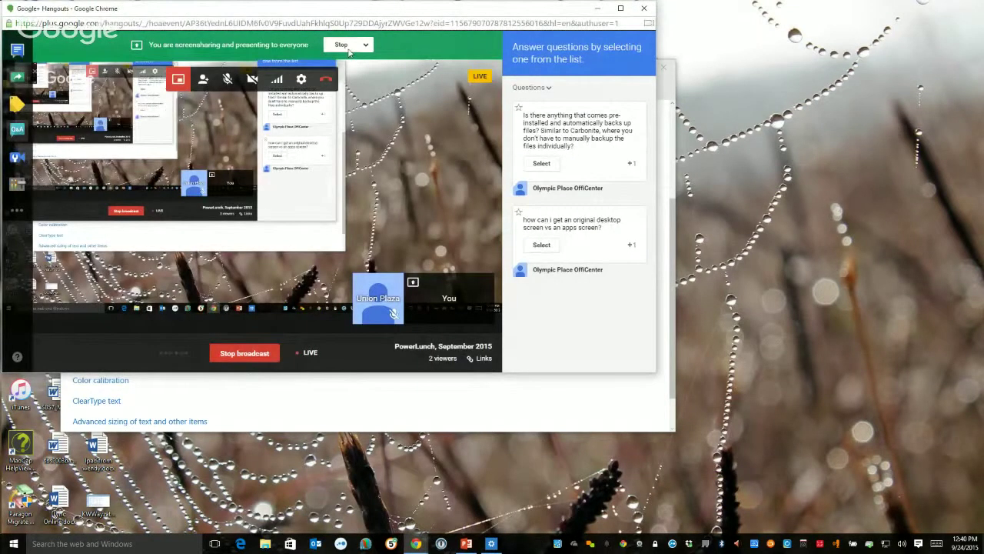
{"action": "left_click", "coordinate": [343, 44]}
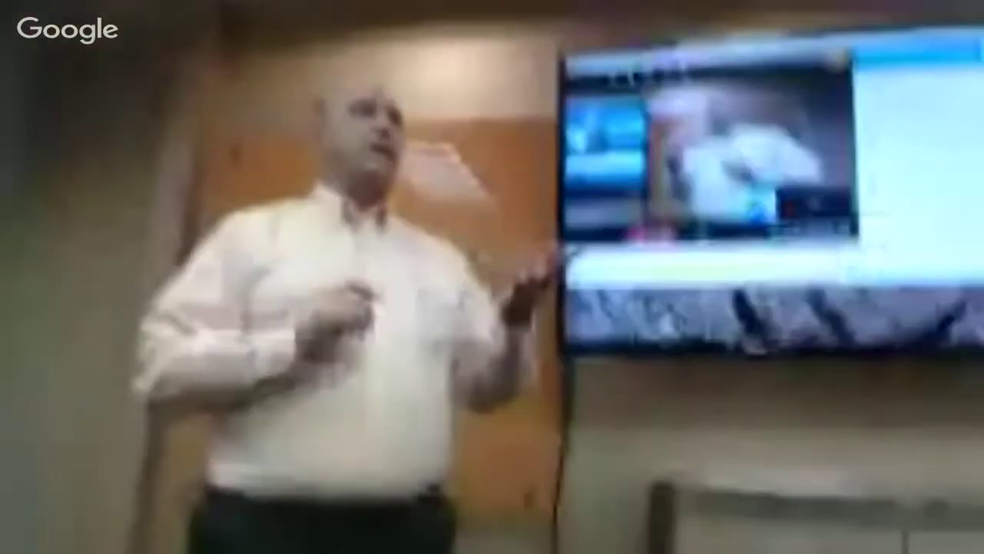